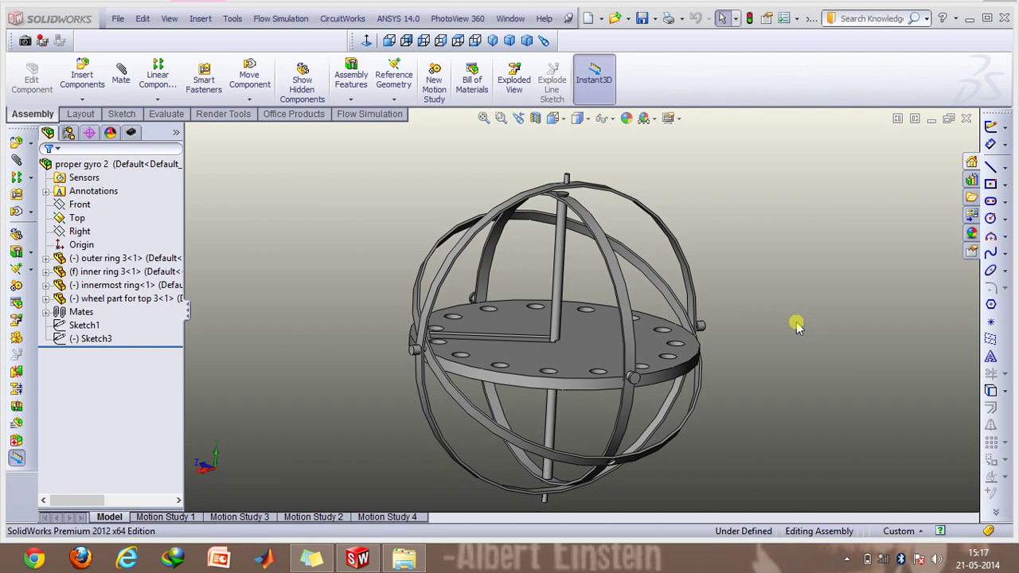
Step: Select the wheel rod, outer ring, inner ring and wheel plate to identify the components
{"action": "left_click", "coordinate": [562, 236]}
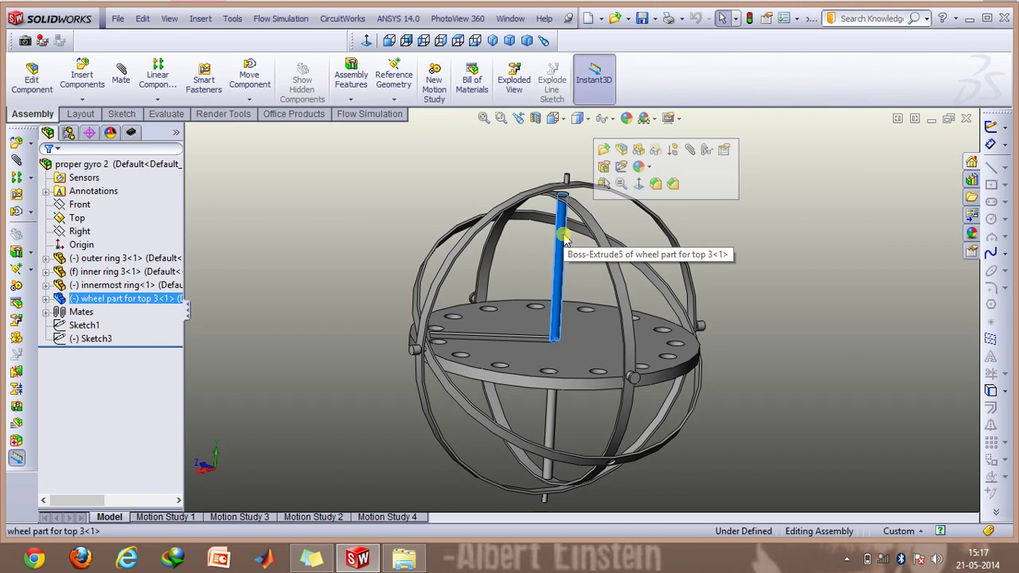
{"action": "left_click", "coordinate": [798, 313]}
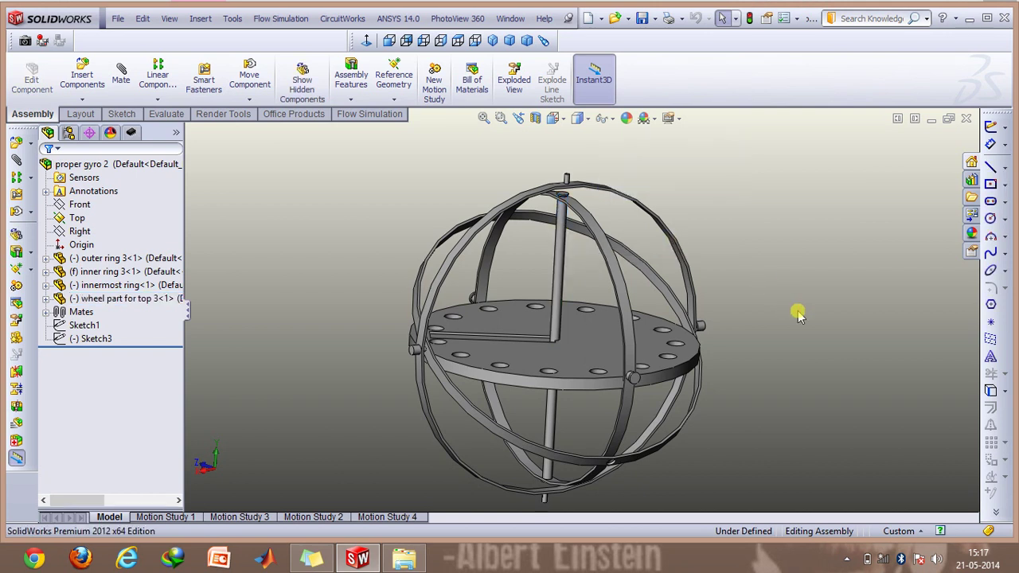
{"action": "left_click", "coordinate": [667, 229]}
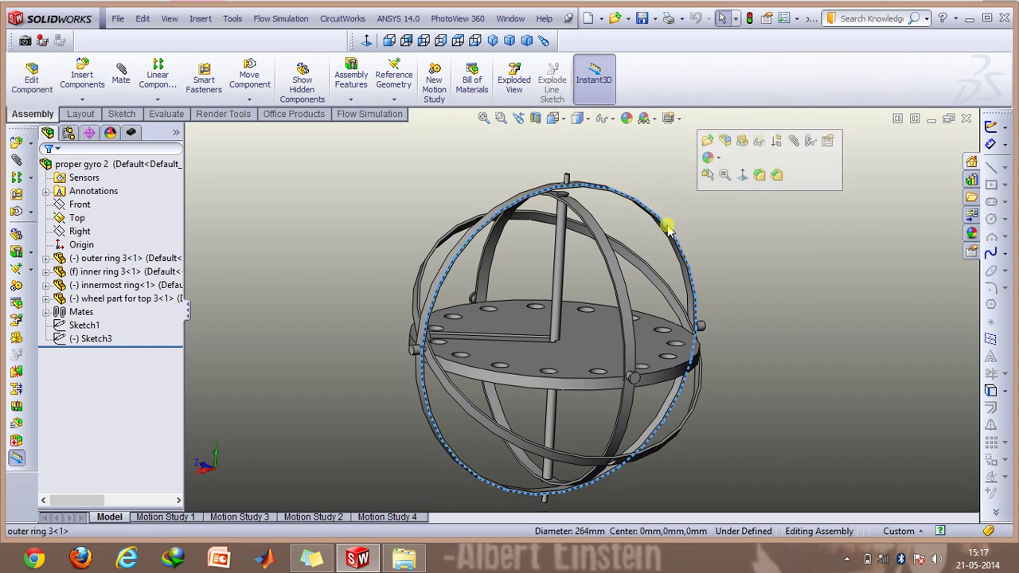
{"action": "left_click", "coordinate": [478, 416]}
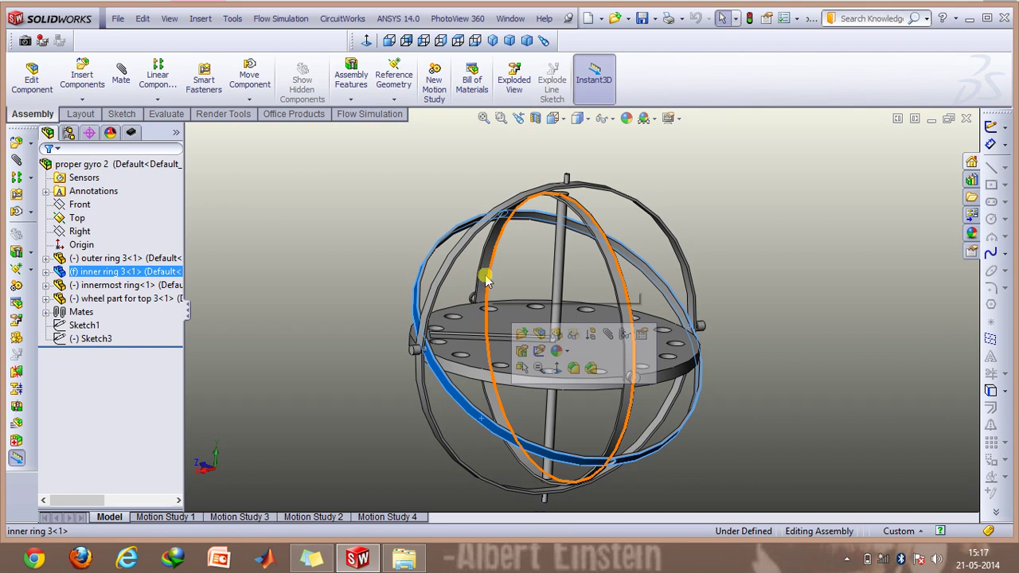
{"action": "left_click", "coordinate": [484, 276]}
{"action": "left_click", "coordinate": [583, 358]}
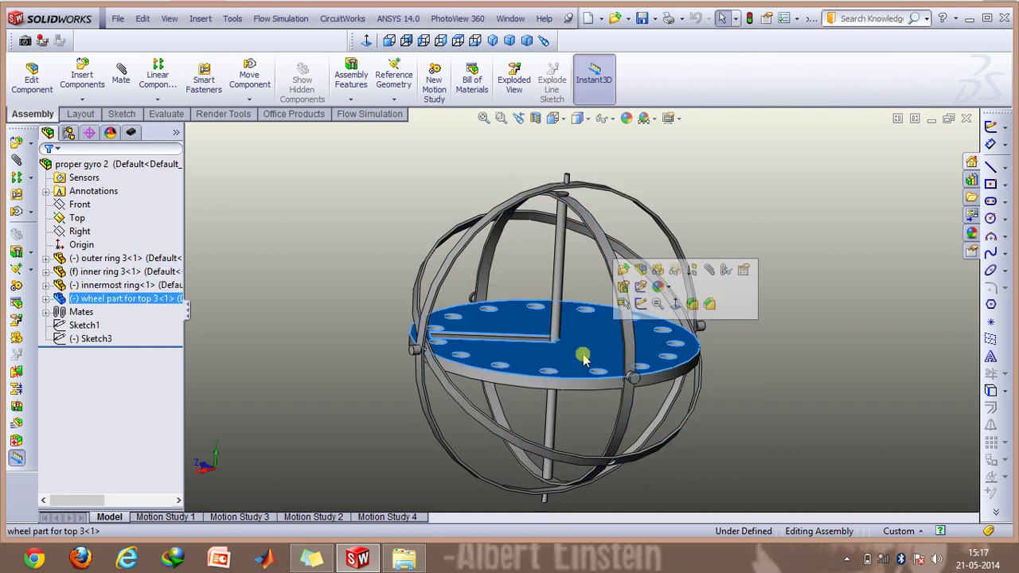
Step: Hide the wheel part, the innermost ring and the inner ring with Hide Components
{"action": "right_click", "coordinate": [582, 358]}
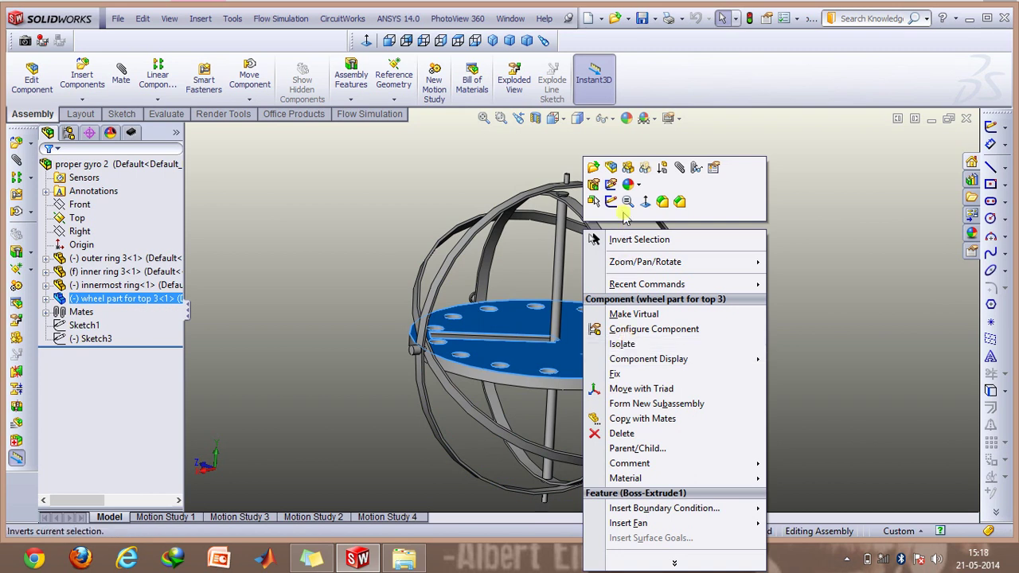
{"action": "left_click", "coordinate": [630, 171]}
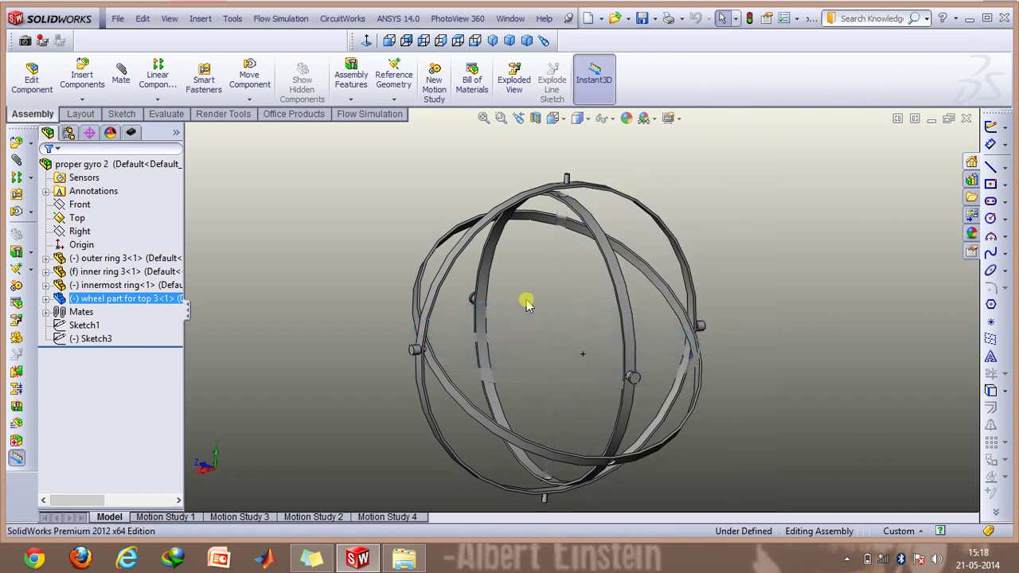
{"action": "right_click", "coordinate": [481, 301]}
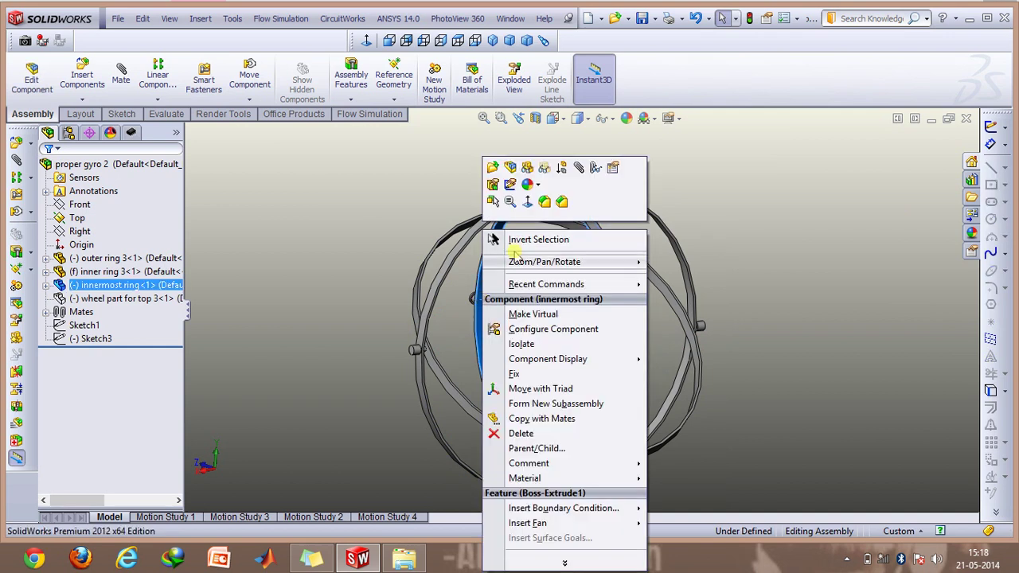
{"action": "left_click", "coordinate": [528, 175]}
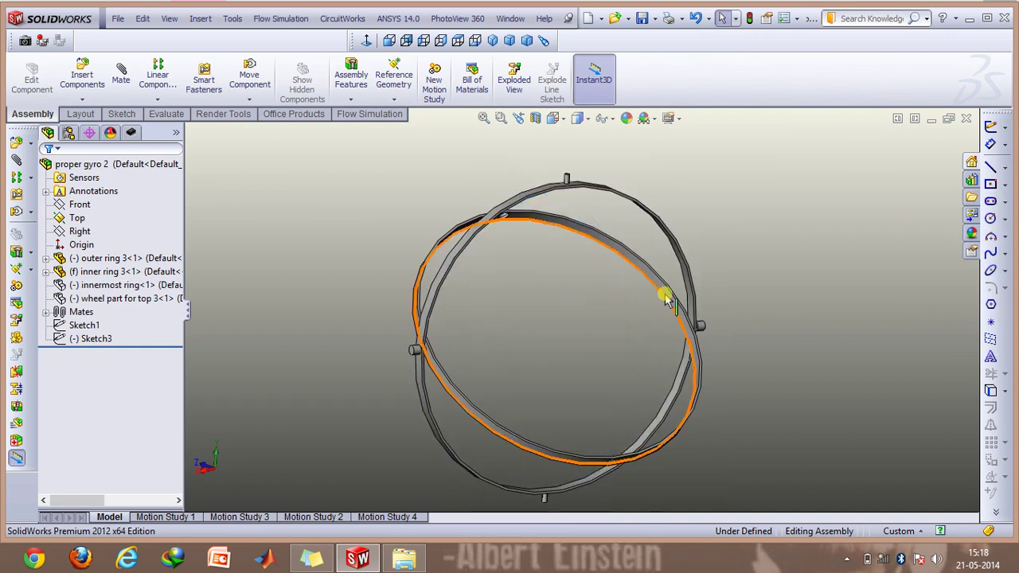
{"action": "right_click", "coordinate": [667, 296]}
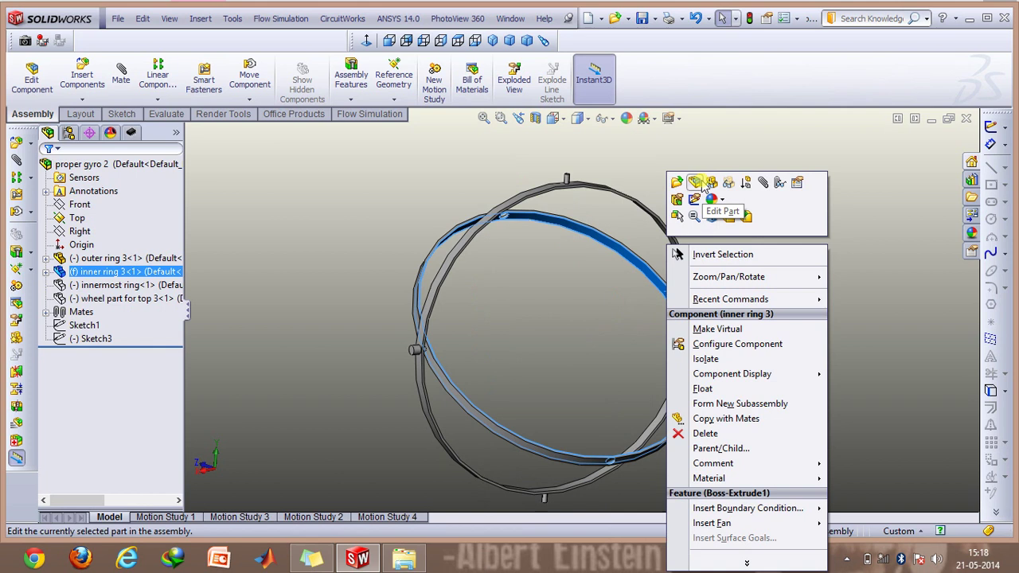
{"action": "left_click", "coordinate": [712, 185]}
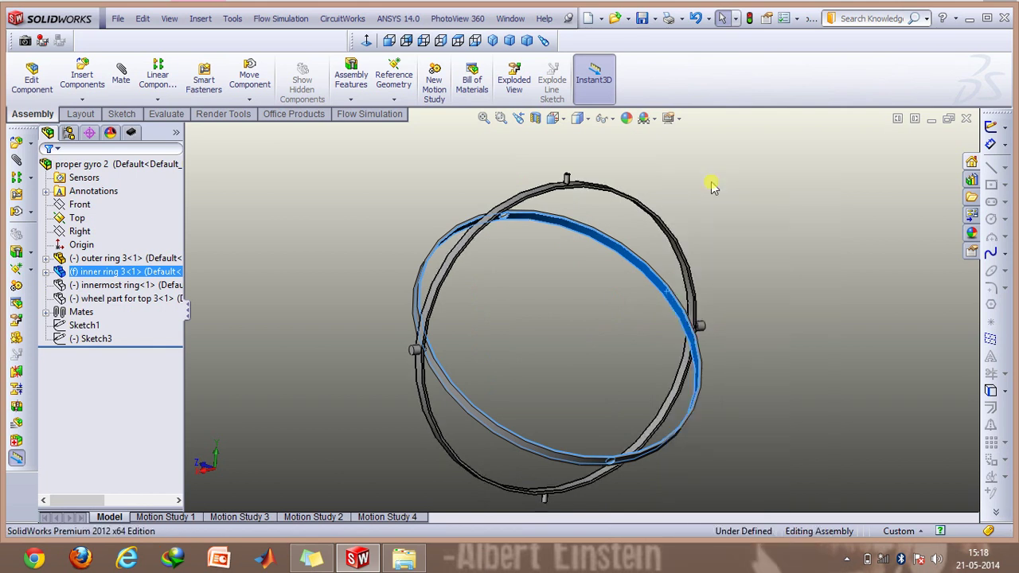
Step: Zoom in on the outer ring's bottom pin, show axis lines, and start a Mate
{"action": "left_click", "coordinate": [500, 118]}
{"action": "left_click_drag", "start_coordinate": [344, 372], "coordinate": [624, 516]}
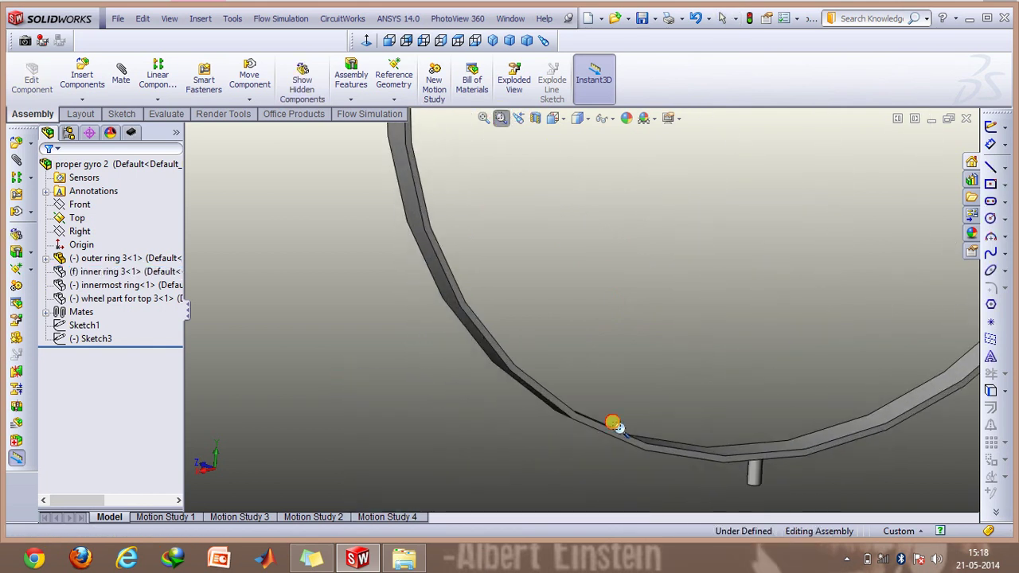
{"action": "left_click", "coordinate": [606, 118]}
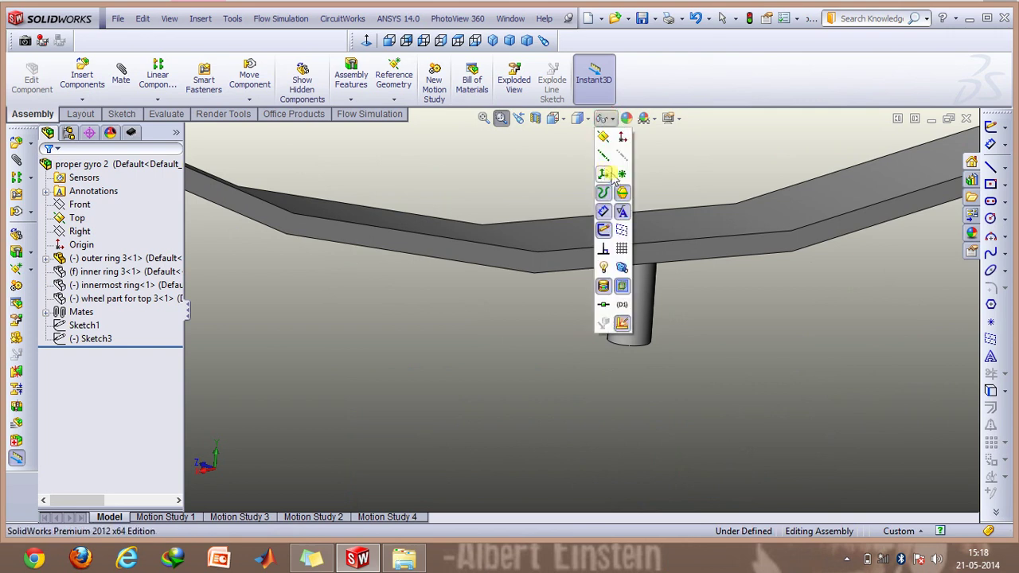
{"action": "left_click", "coordinate": [603, 161]}
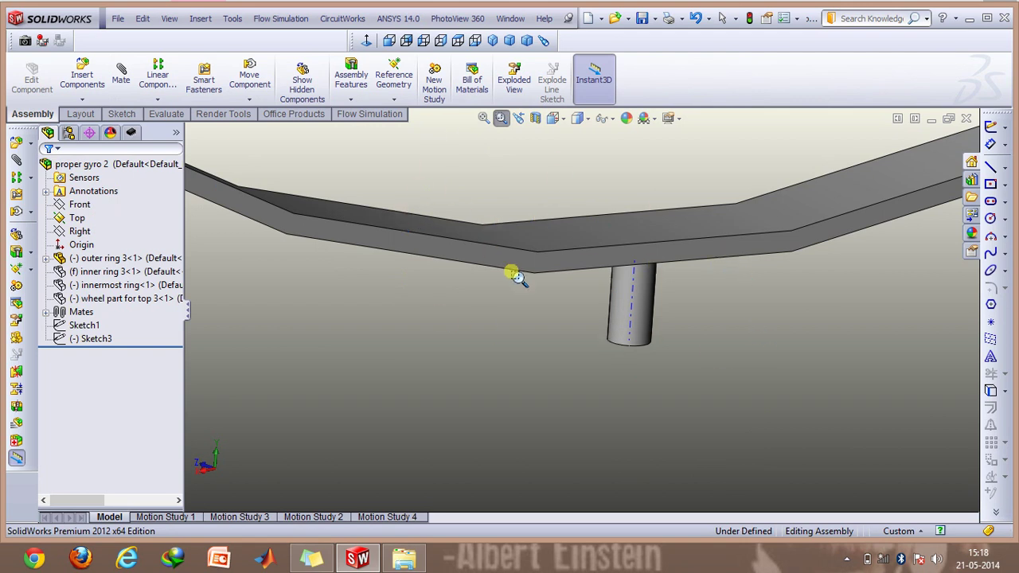
{"action": "left_click", "coordinate": [121, 76]}
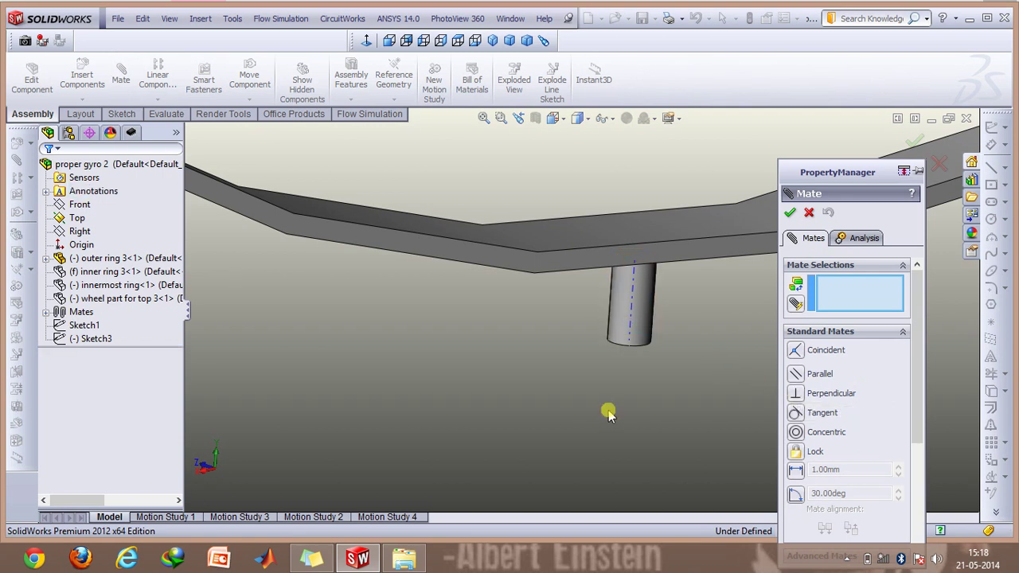
Step: Cancel the mate, fit the view, and zoom in on the outer ring's side pin hole
{"action": "left_click", "coordinate": [809, 211]}
{"action": "key", "text": "f"}
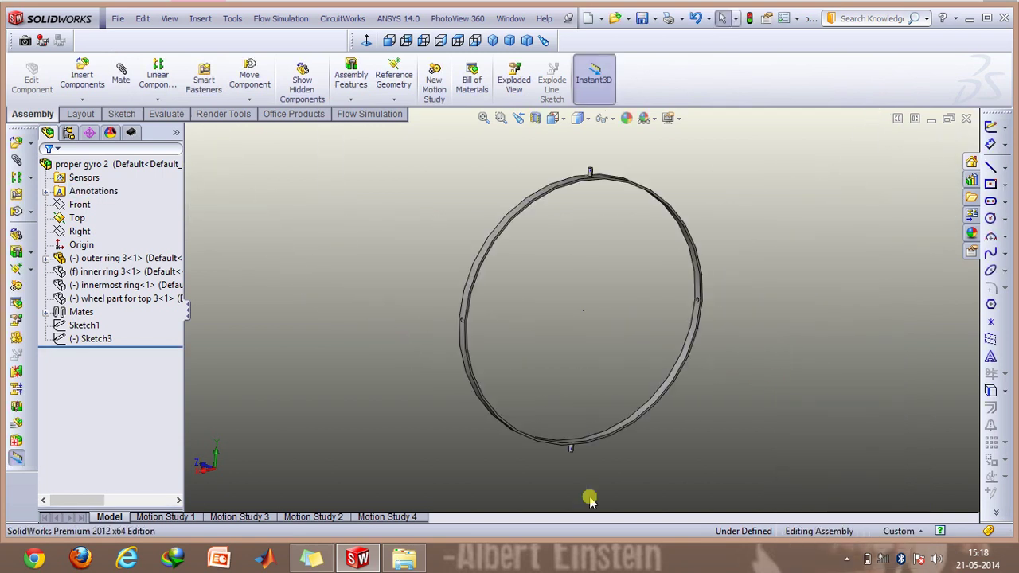
{"action": "left_click", "coordinate": [501, 118]}
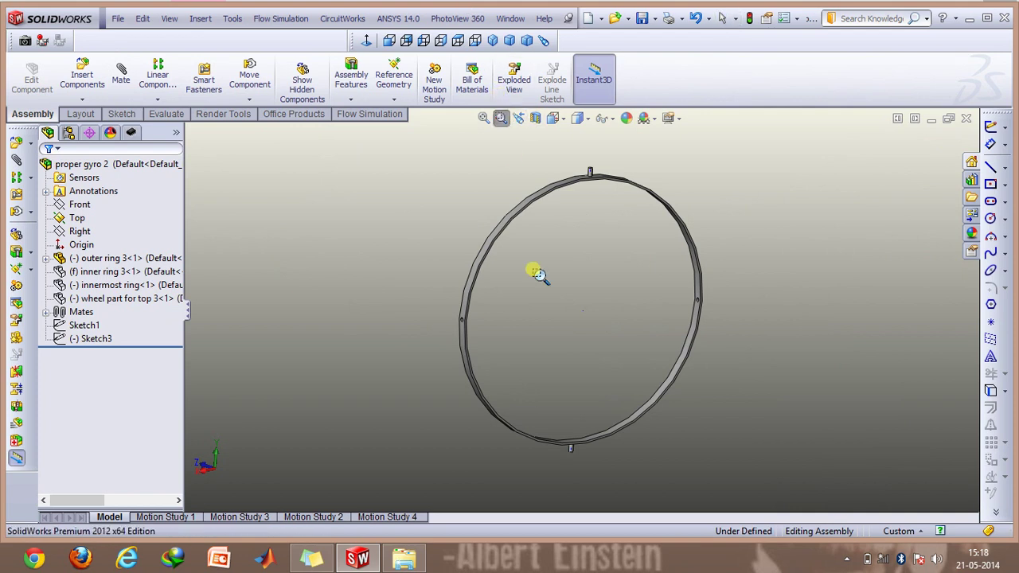
{"action": "left_click_drag", "start_coordinate": [400, 288], "coordinate": [561, 366]}
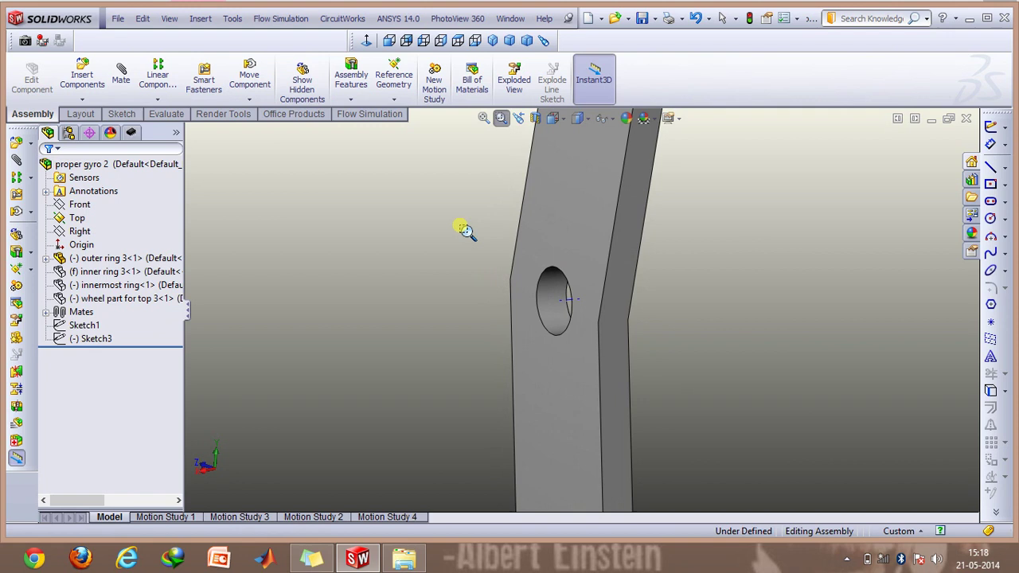
{"action": "left_click_drag", "start_coordinate": [460, 227], "coordinate": [699, 372]}
Step: Show the inner ring again from the FeatureManager tree
{"action": "left_click", "coordinate": [500, 118]}
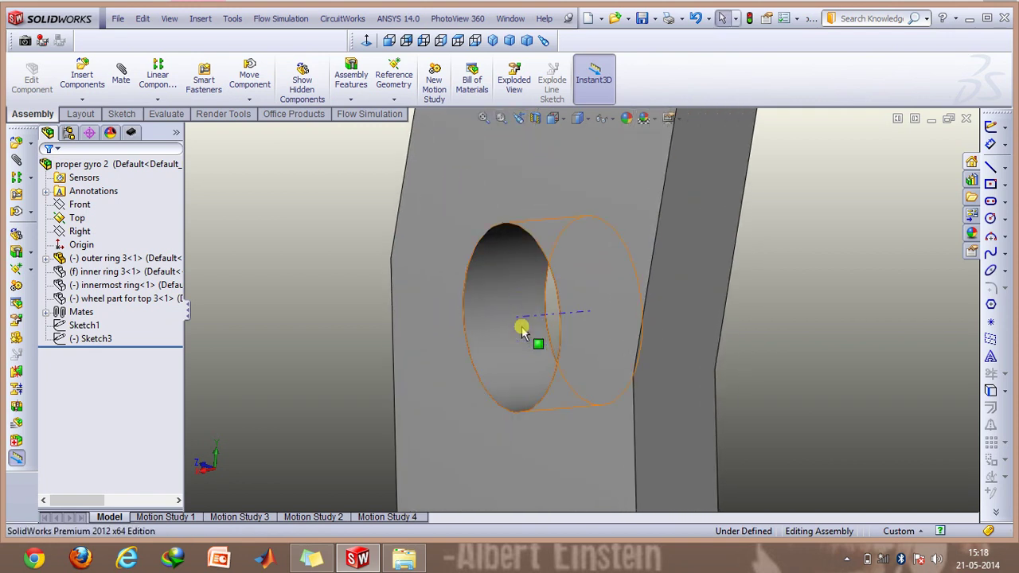
{"action": "right_click", "coordinate": [118, 273]}
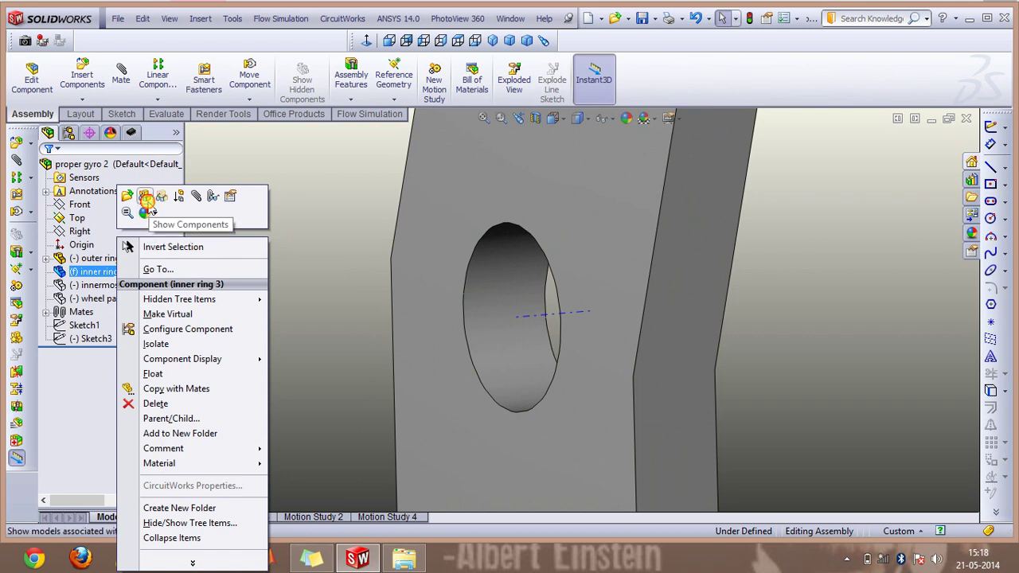
{"action": "left_click", "coordinate": [148, 200]}
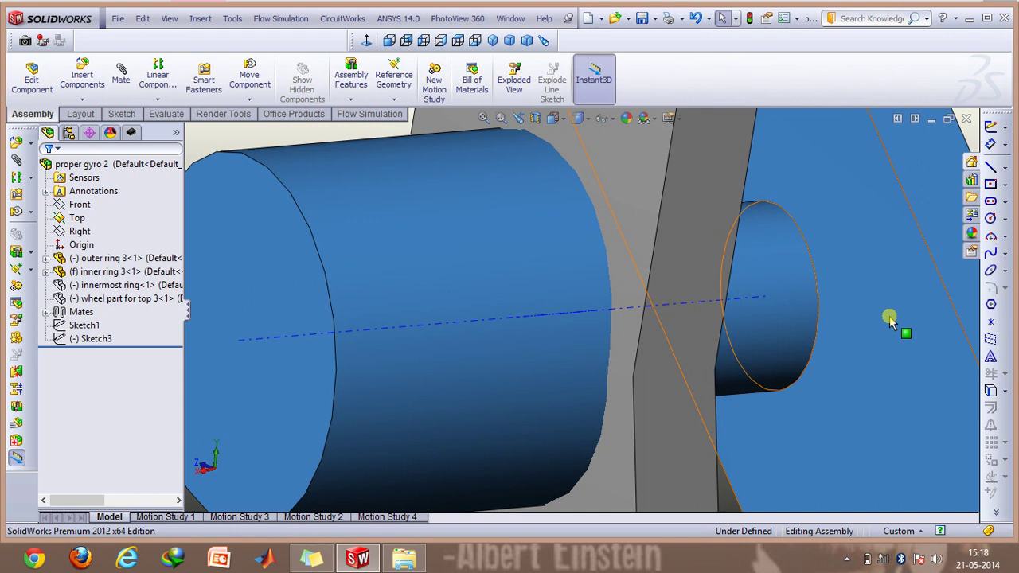
{"action": "key", "text": "f"}
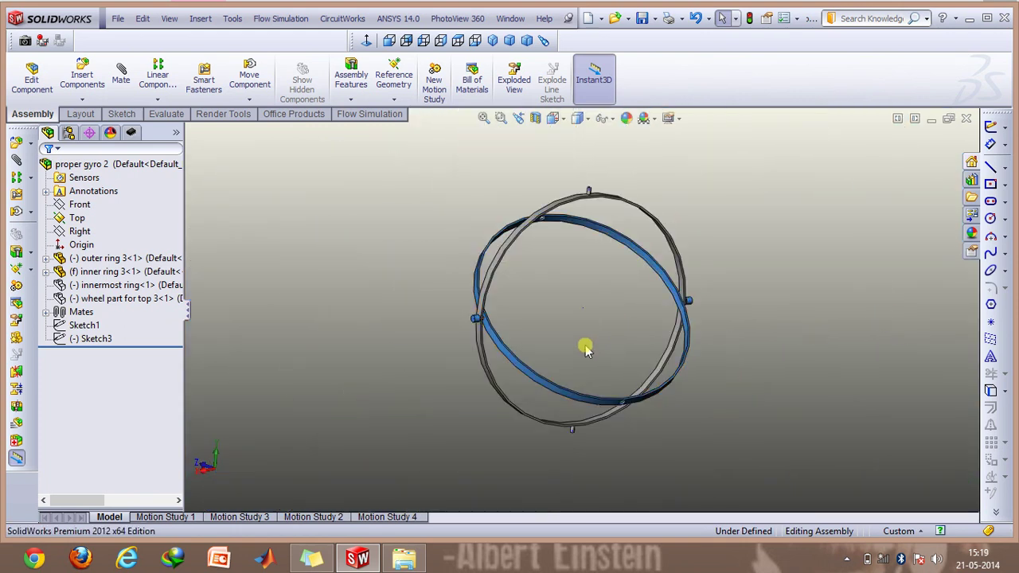
{"action": "right_click", "coordinate": [141, 287]}
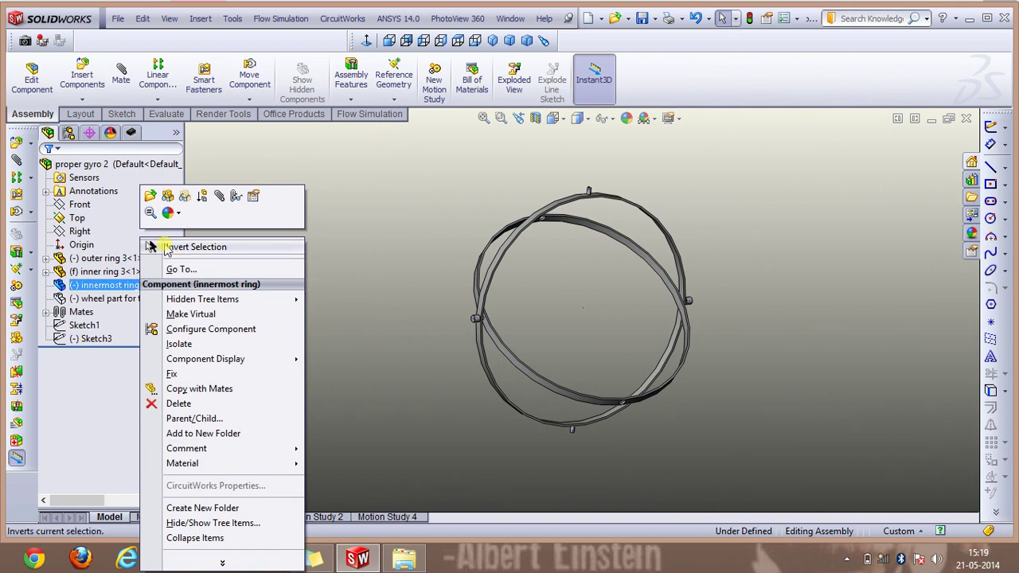
{"action": "key", "text": "Escape"}
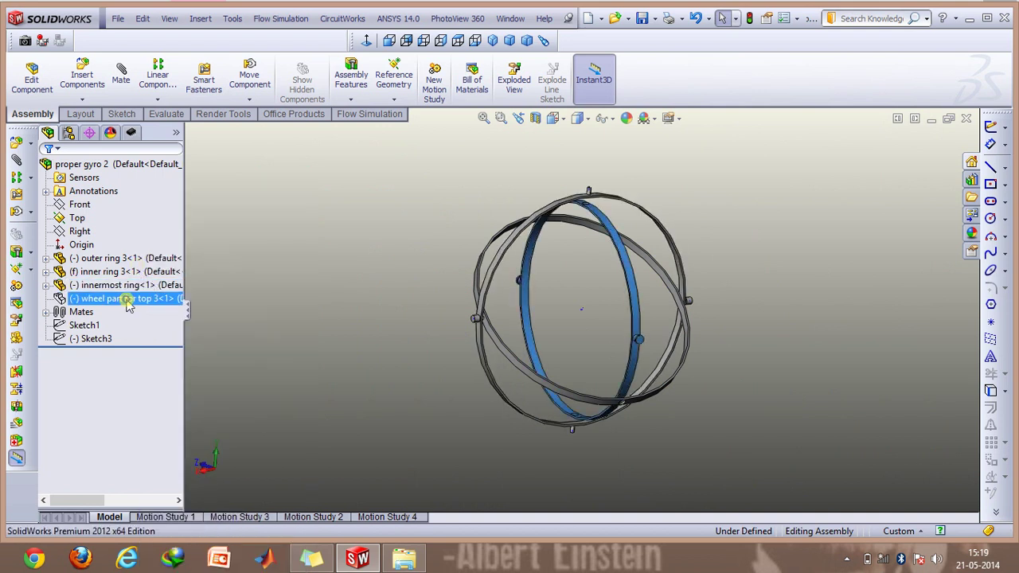
{"action": "right_click", "coordinate": [129, 299]}
{"action": "left_click", "coordinate": [154, 195]}
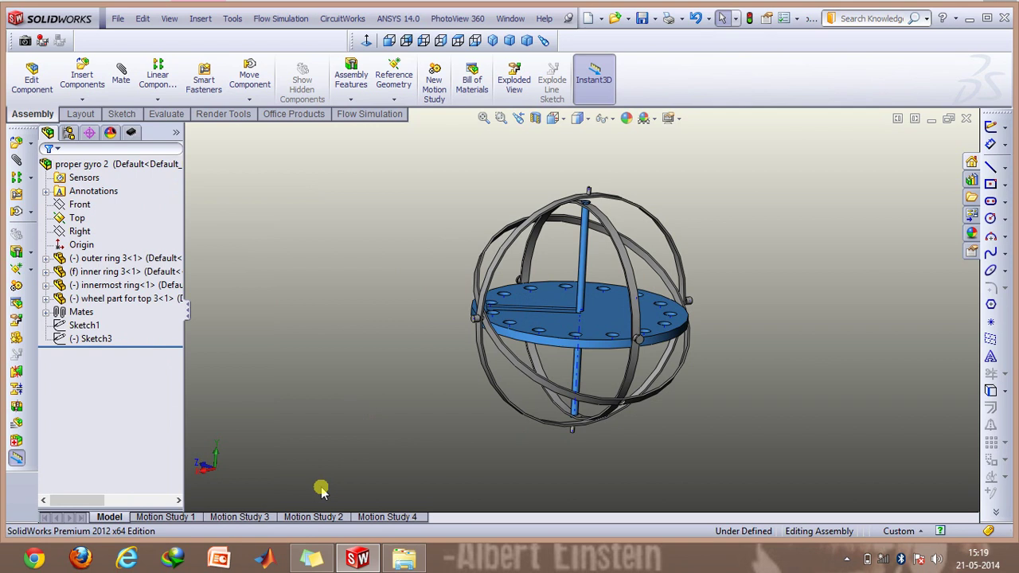
Step: Open Motion Study 1 rewound to 0 seconds with the full MotionManager timeline expanded
{"action": "left_click", "coordinate": [171, 517]}
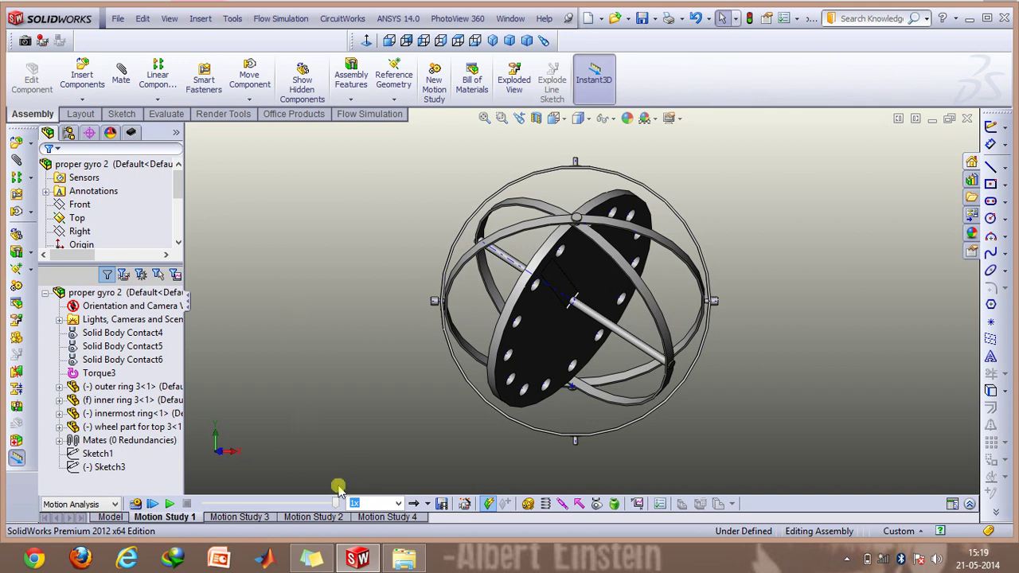
{"action": "left_click_drag", "start_coordinate": [337, 503], "coordinate": [206, 493]}
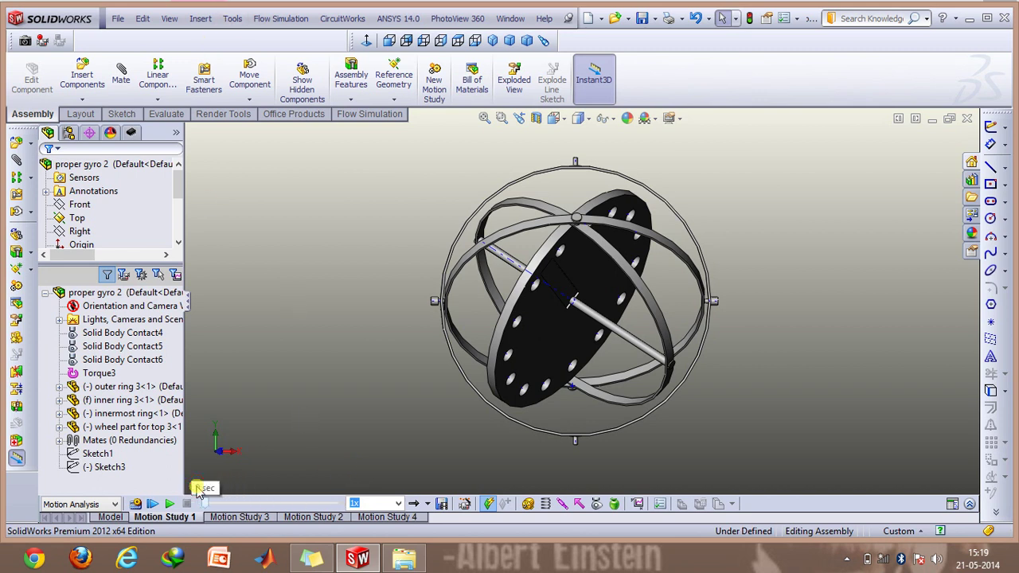
{"action": "left_click", "coordinate": [969, 503]}
Step: Inspect Solid Body Contact4, Contact5 and Contact6 by selecting each in the tree
{"action": "left_click", "coordinate": [120, 395]}
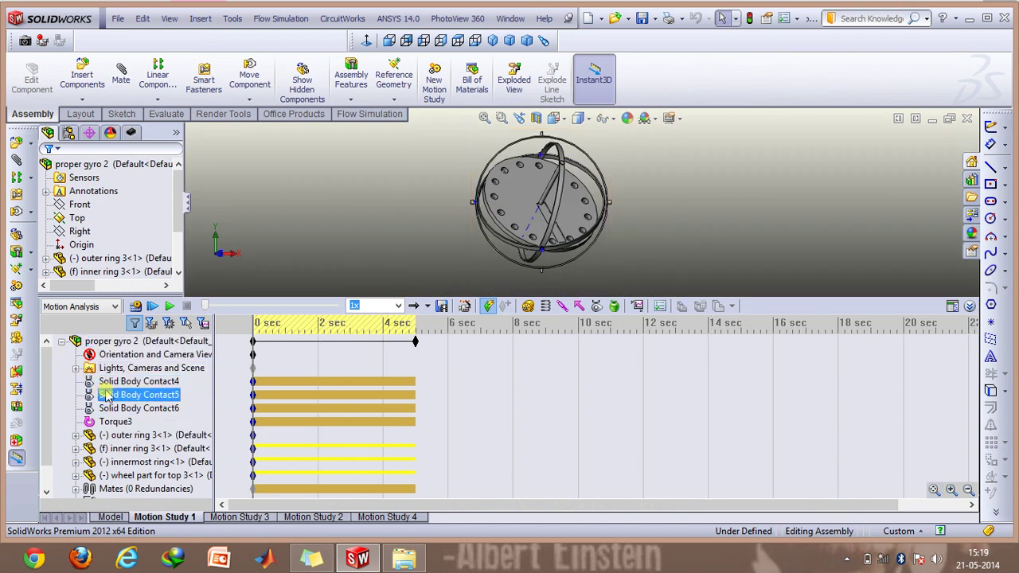
{"action": "left_click", "coordinate": [119, 381]}
{"action": "left_click", "coordinate": [118, 408], "text": "ctrl"}
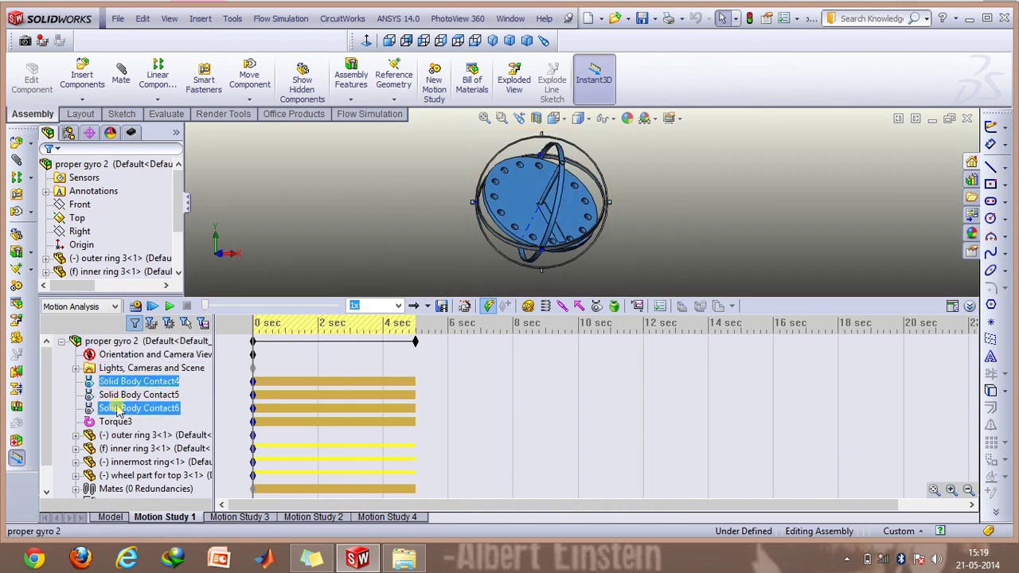
{"action": "left_click", "coordinate": [125, 394]}
{"action": "left_click", "coordinate": [148, 382]}
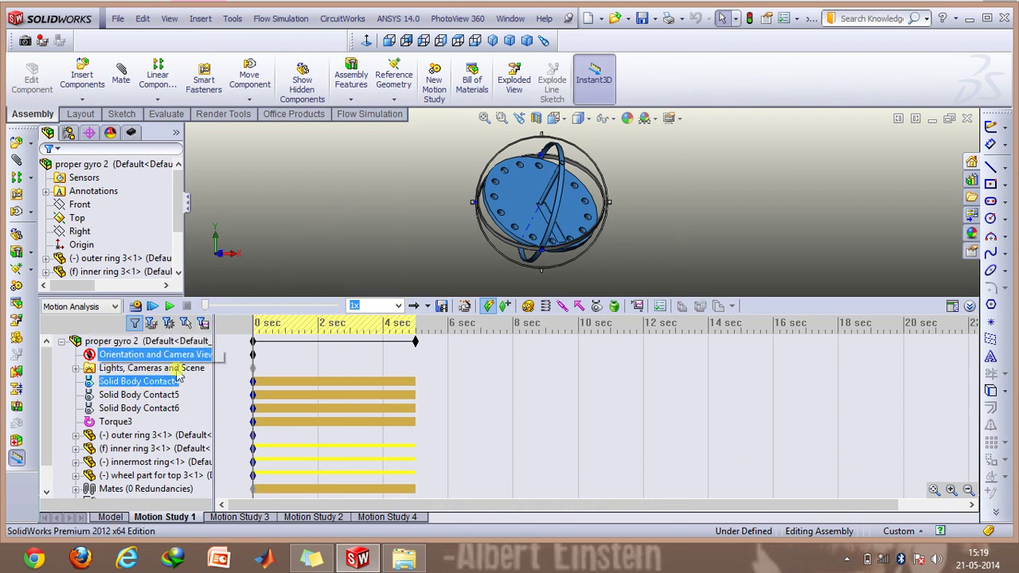
{"action": "left_click", "coordinate": [169, 395], "text": "ctrl"}
{"action": "left_click", "coordinate": [169, 395]}
{"action": "left_click", "coordinate": [170, 408], "text": "ctrl"}
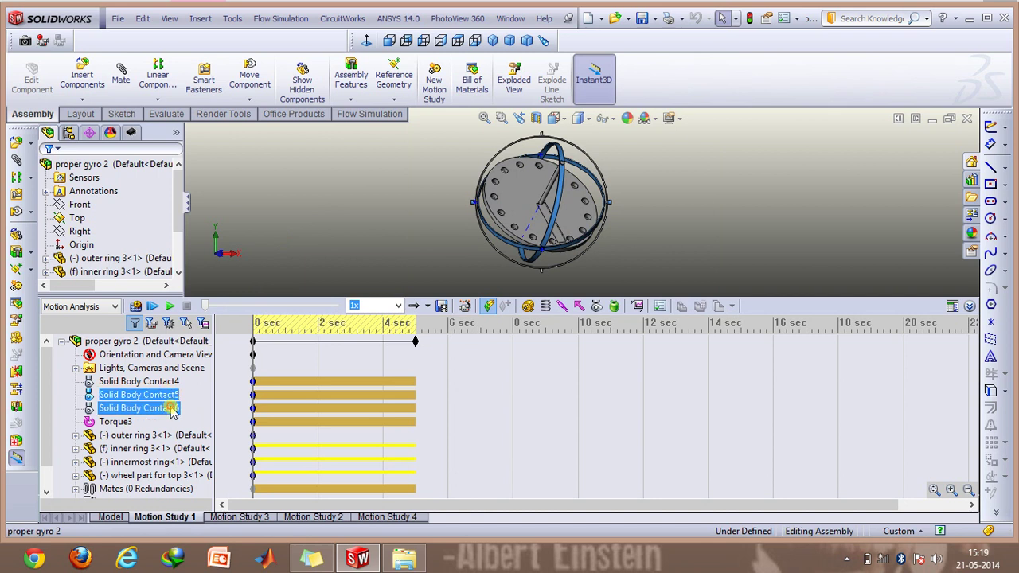
{"action": "left_click", "coordinate": [170, 408]}
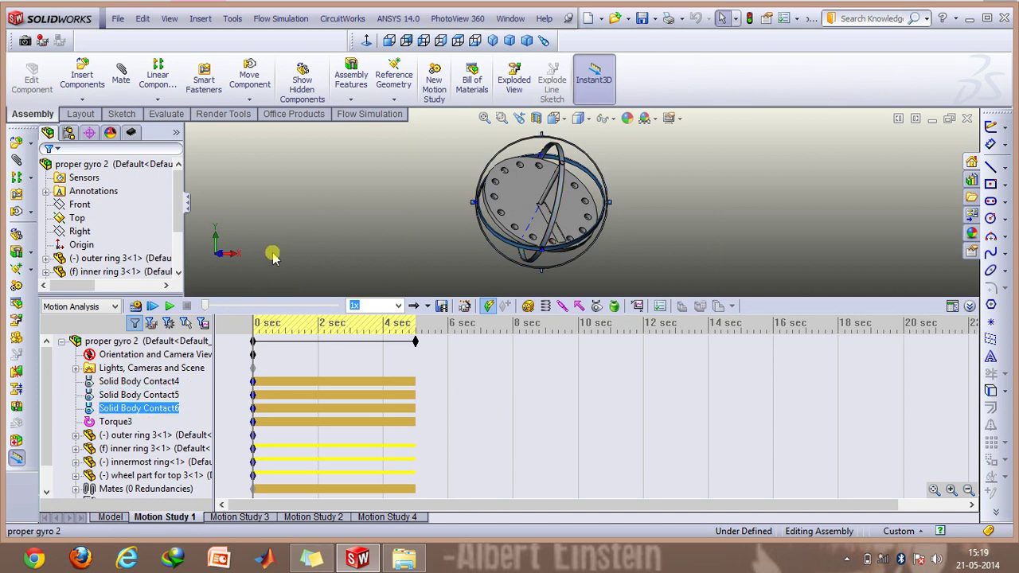
Step: Inspect Torque3, then clear the selection and collapse the timeline panel
{"action": "left_click", "coordinate": [118, 421], "text": "ctrl"}
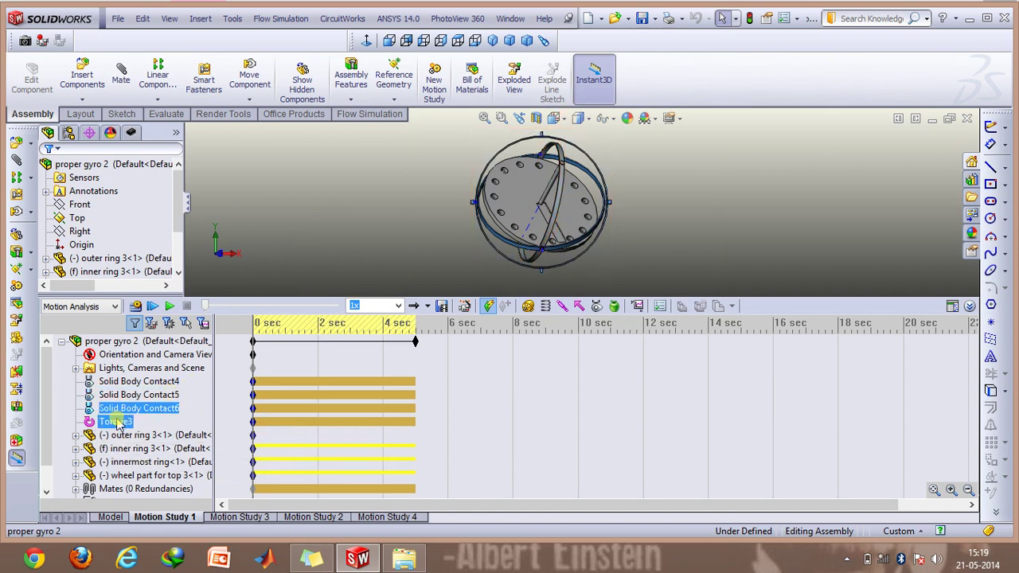
{"action": "left_click", "coordinate": [111, 341]}
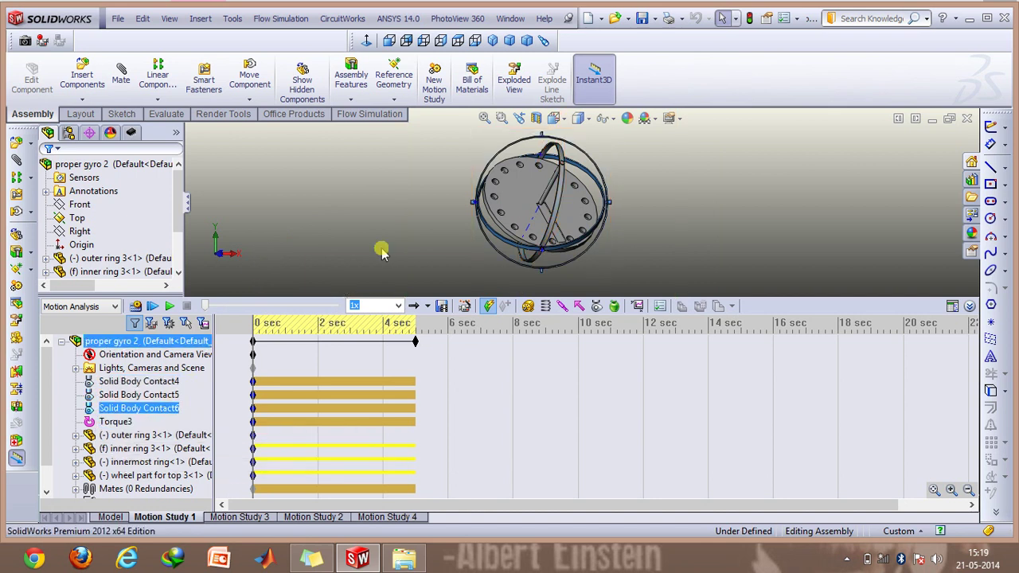
{"action": "left_click", "coordinate": [968, 305]}
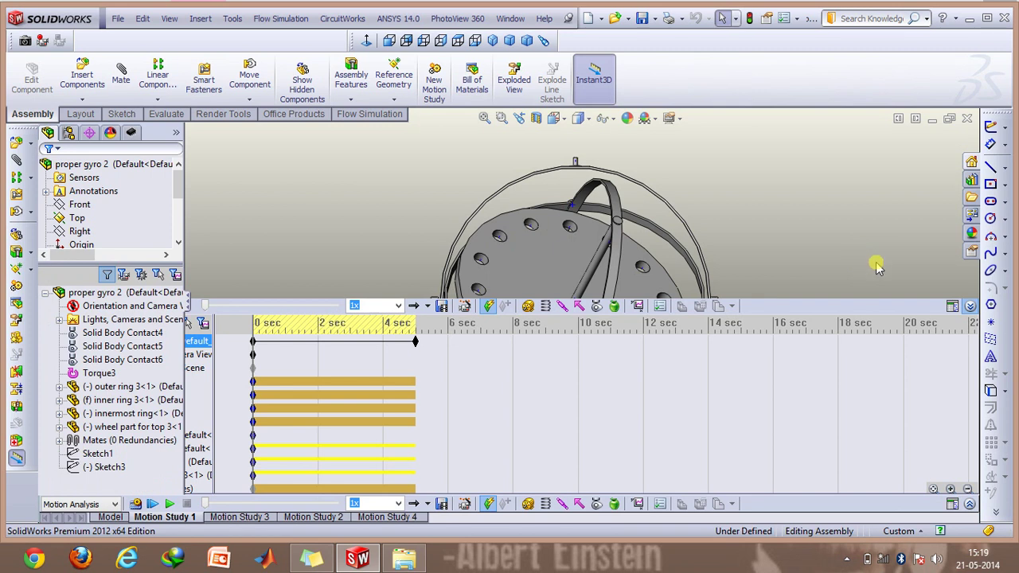
Step: Play Motion Study 1 until the wheel plate and rings reach their final tilted position
{"action": "left_click", "coordinate": [965, 304]}
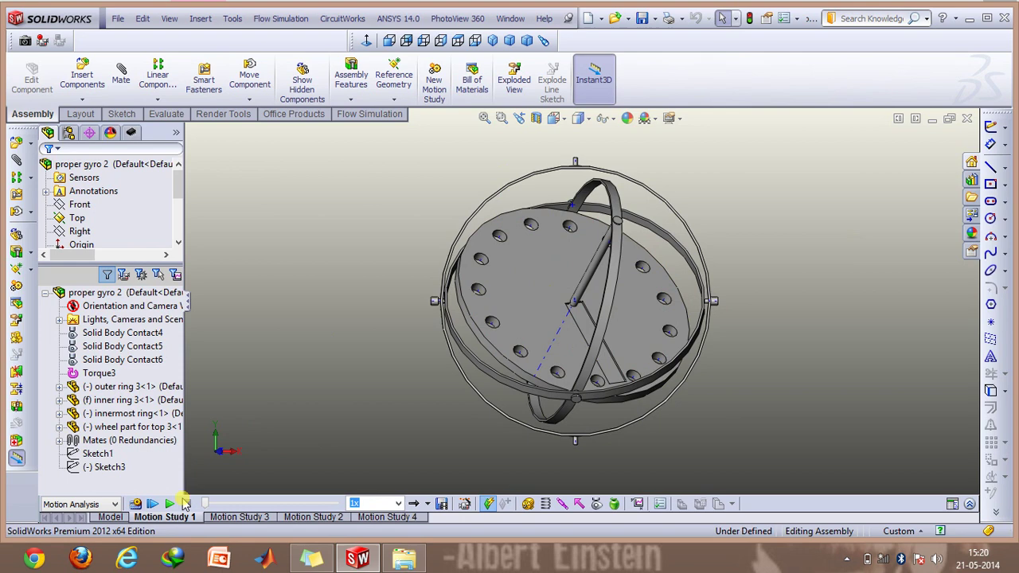
{"action": "left_click", "coordinate": [154, 503]}
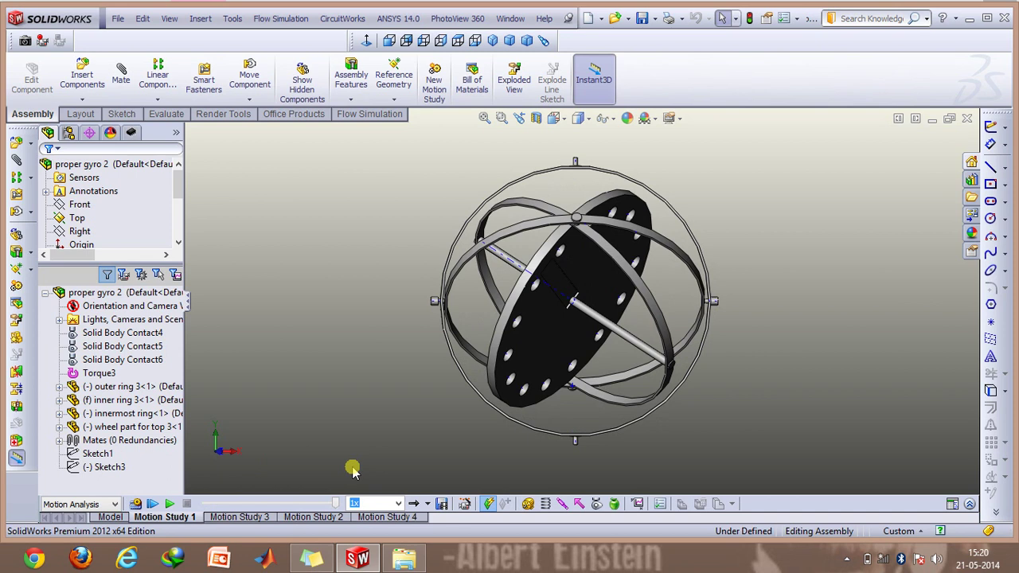
Step: Open Motion Study 3, rewind its time slider to 0 sec and play the animation
{"action": "left_click", "coordinate": [238, 517]}
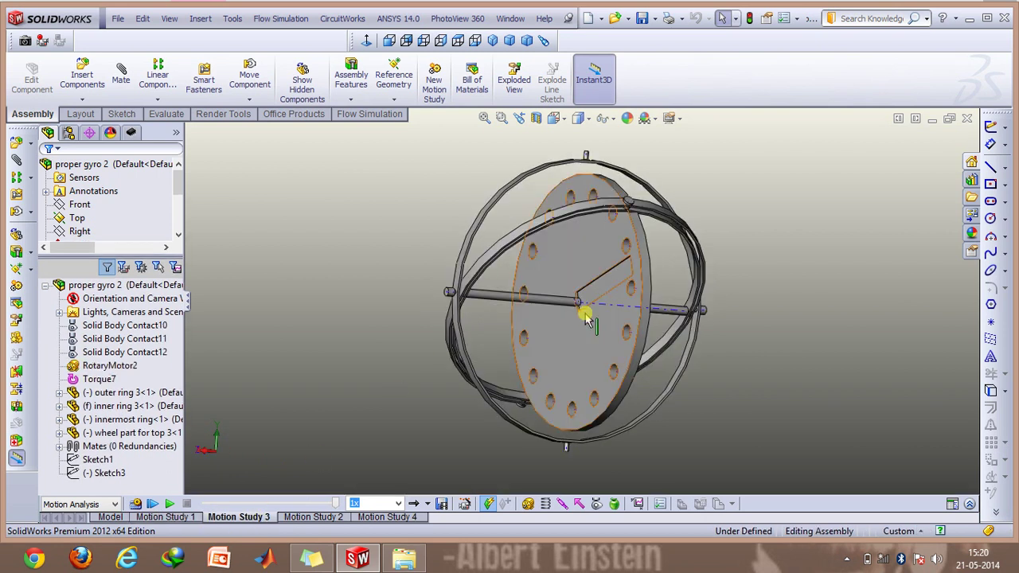
{"action": "left_click_drag", "start_coordinate": [336, 503], "coordinate": [210, 501]}
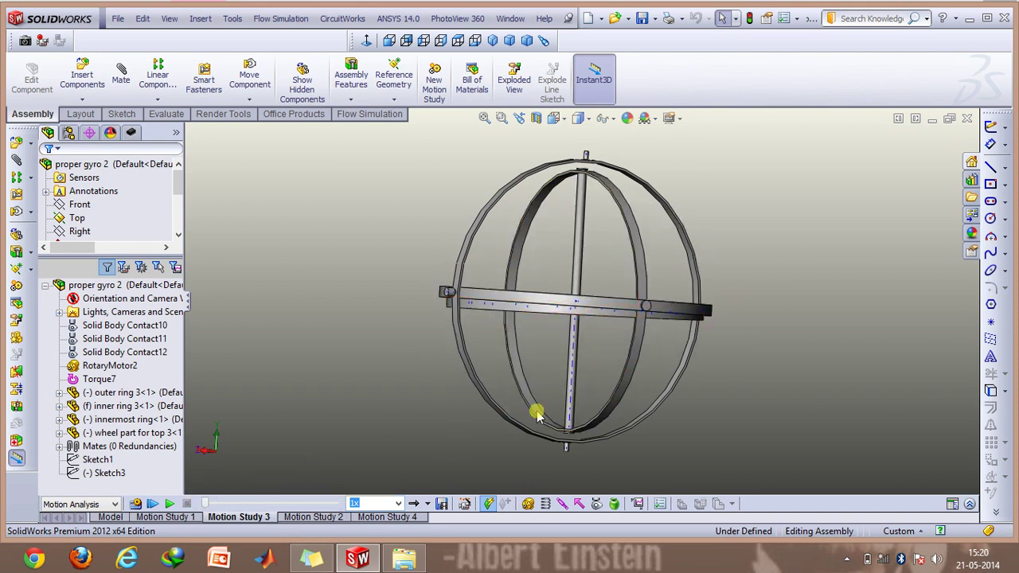
{"action": "left_click", "coordinate": [171, 503]}
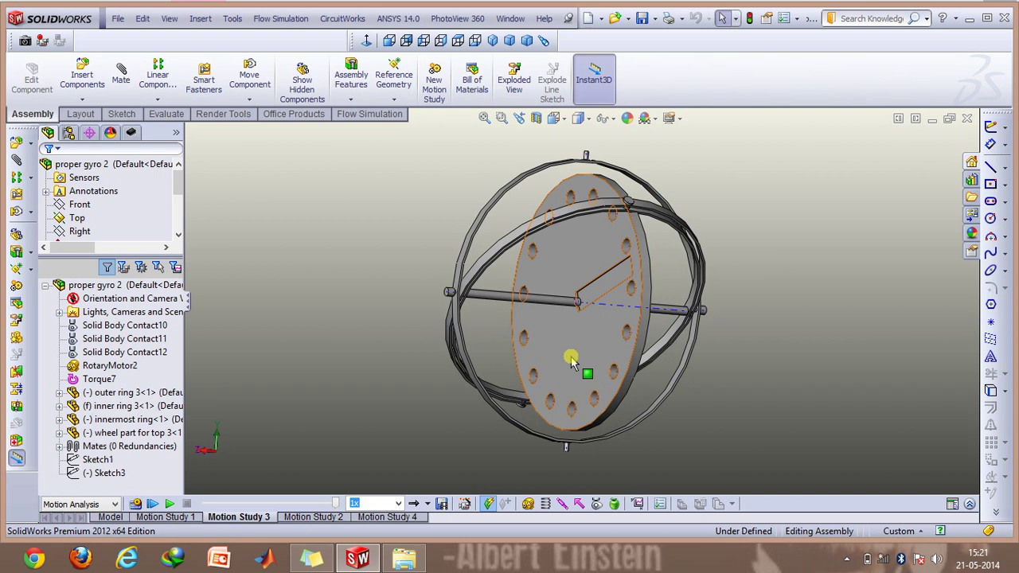
Step: Open Motion Study 2, rewind its time slider to 0 sec and play the animation
{"action": "left_click", "coordinate": [316, 518]}
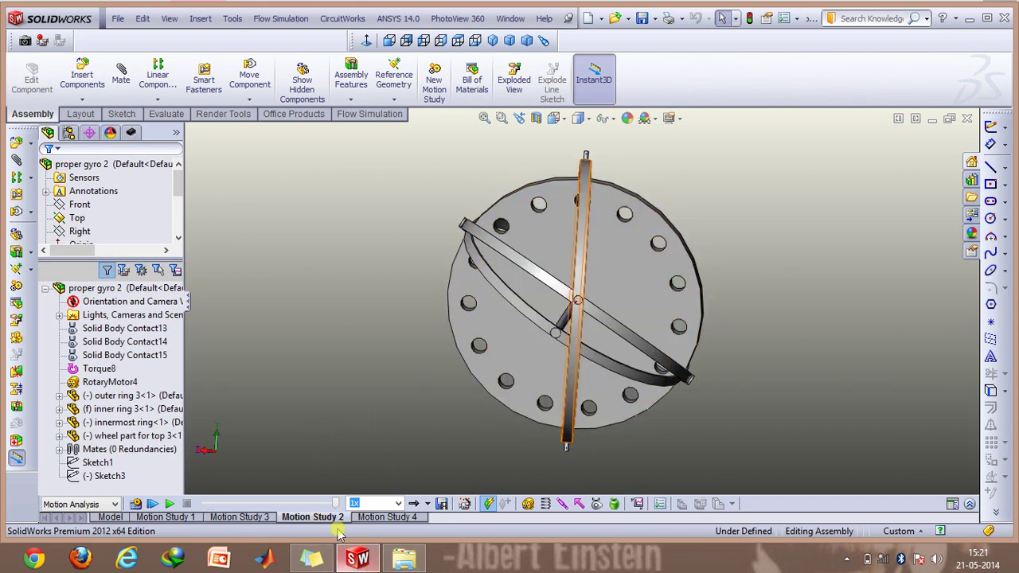
{"action": "left_click_drag", "start_coordinate": [335, 504], "coordinate": [207, 503]}
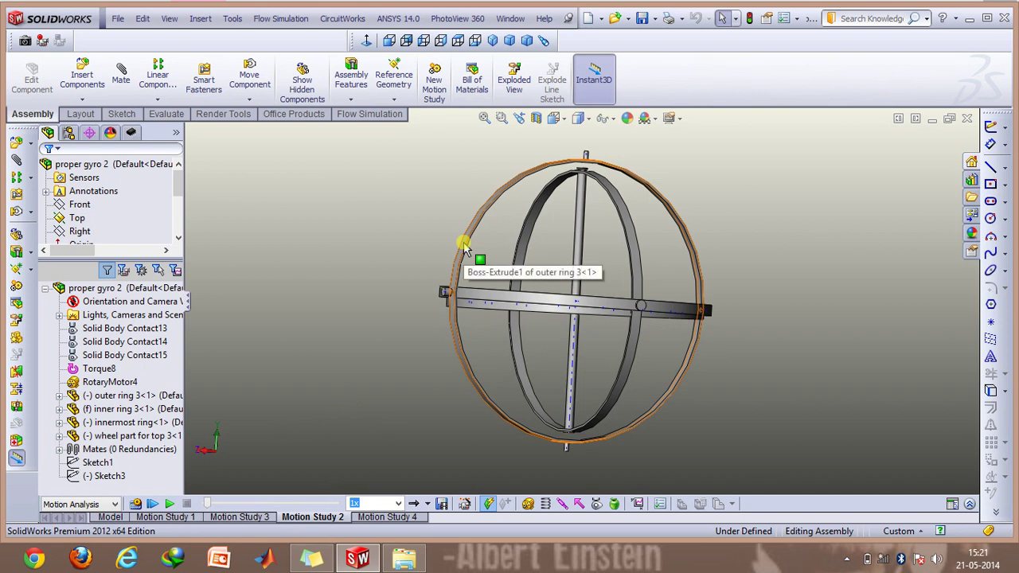
{"action": "left_click", "coordinate": [168, 504]}
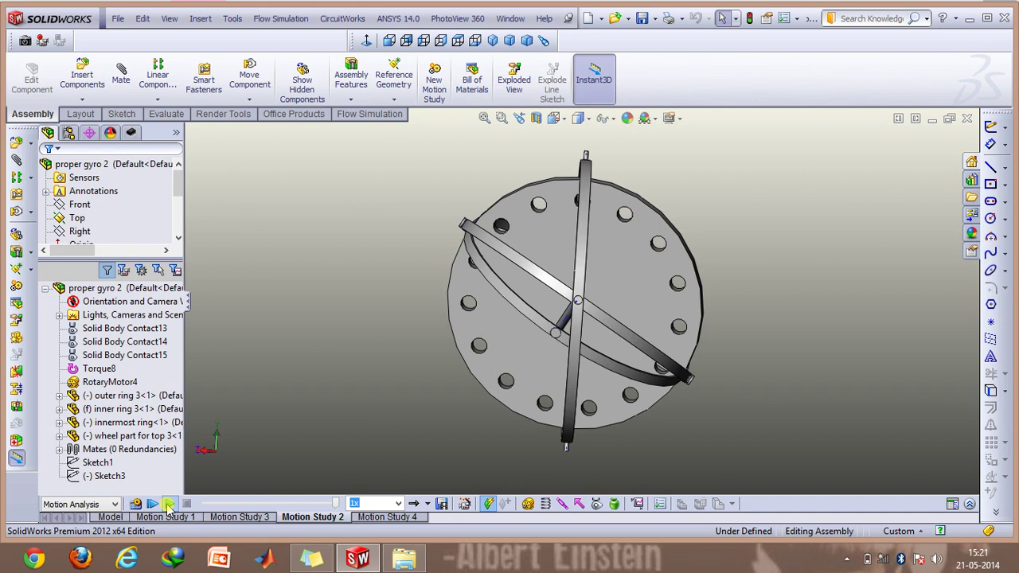
Step: Open Motion Study 4 at 0 sec, close the McAfee popup, and turn off axis display
{"action": "left_click", "coordinate": [367, 518]}
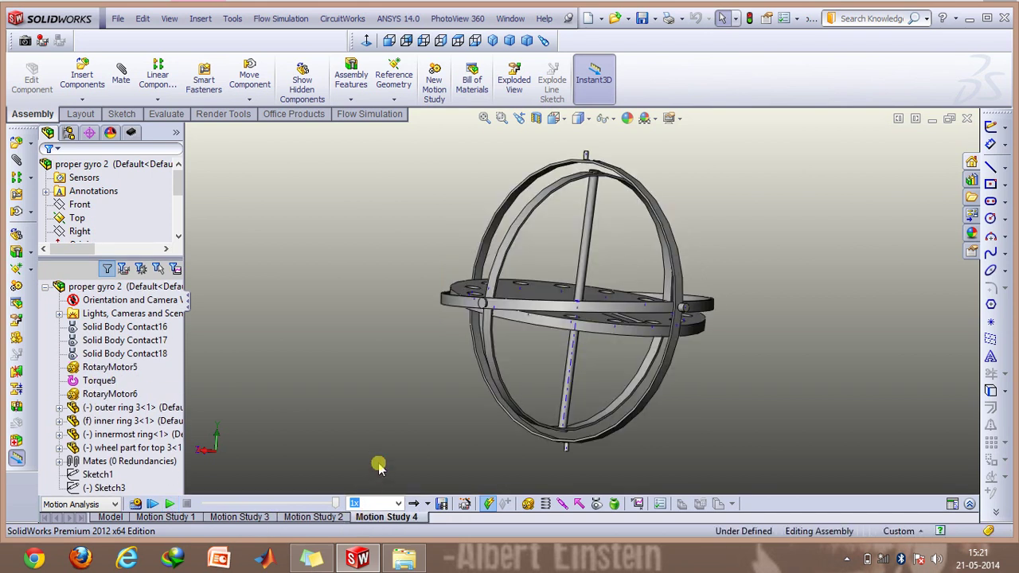
{"action": "left_click_drag", "start_coordinate": [335, 503], "coordinate": [204, 503]}
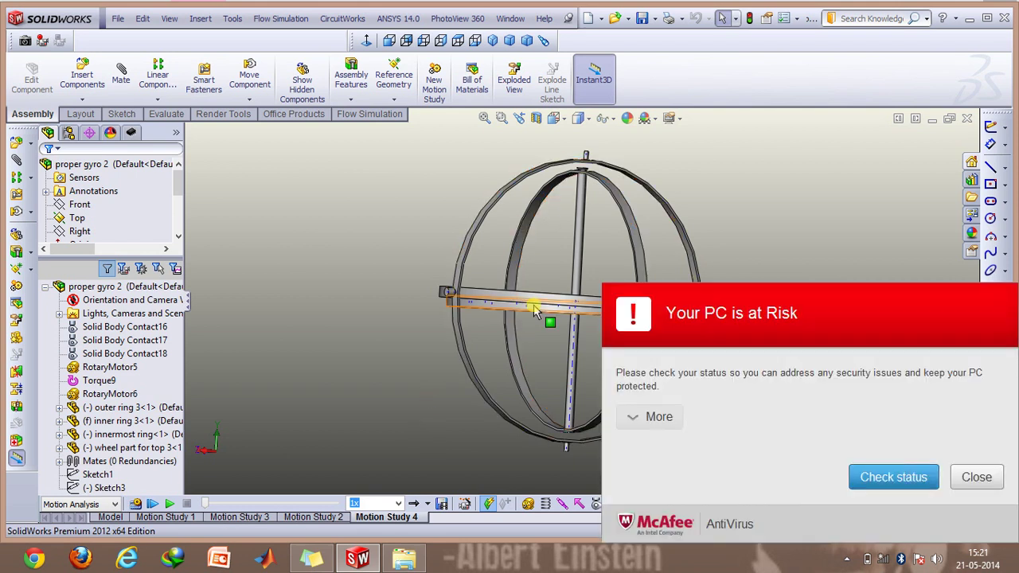
{"action": "left_click", "coordinate": [978, 477]}
{"action": "left_click", "coordinate": [605, 118]}
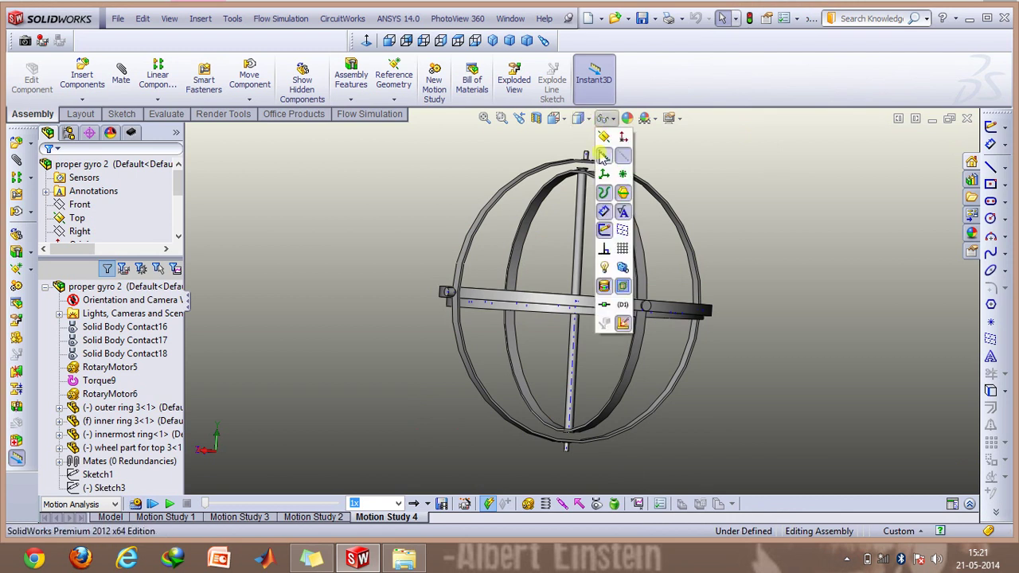
{"action": "left_click", "coordinate": [626, 158]}
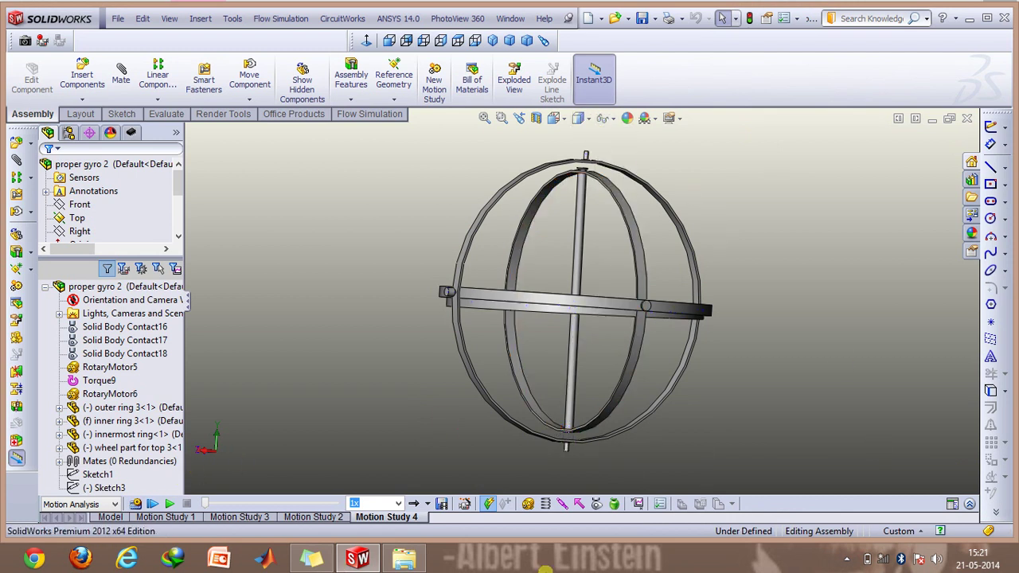
Step: Play the Motion Study 4 animation, replaying it twice after it finishes
{"action": "left_click", "coordinate": [168, 504]}
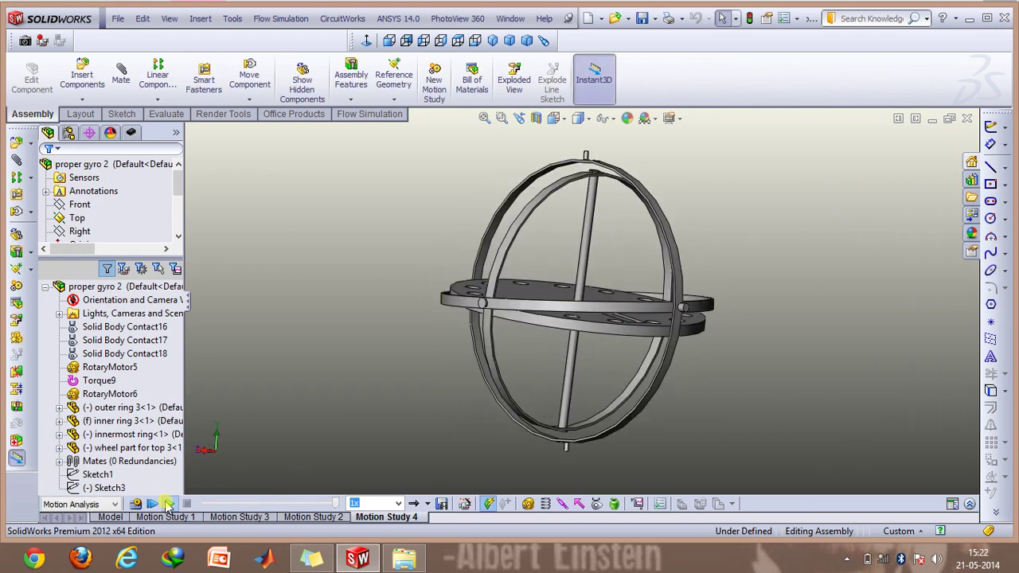
{"action": "left_click", "coordinate": [168, 503]}
{"action": "left_click", "coordinate": [167, 503]}
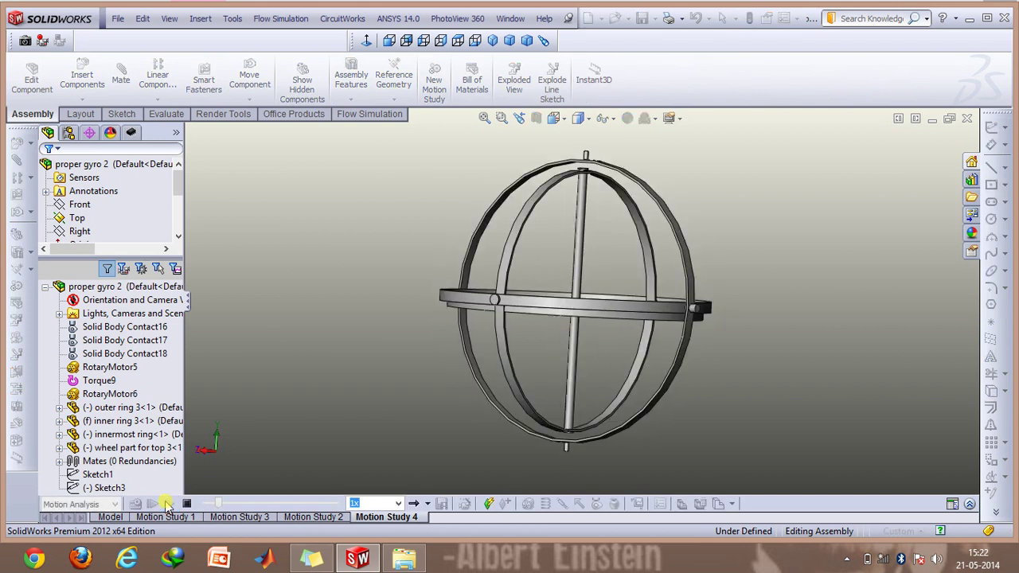